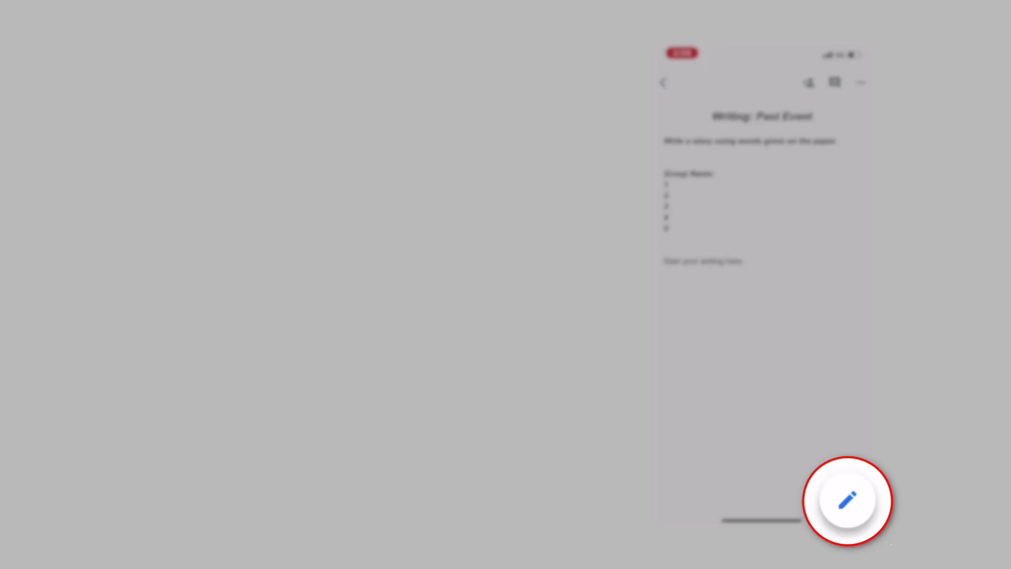
Type 'Last week, my family and I.' below 'Start your writing here.' and finish editing.
{"action": "left_click", "coordinate": [847, 500]}
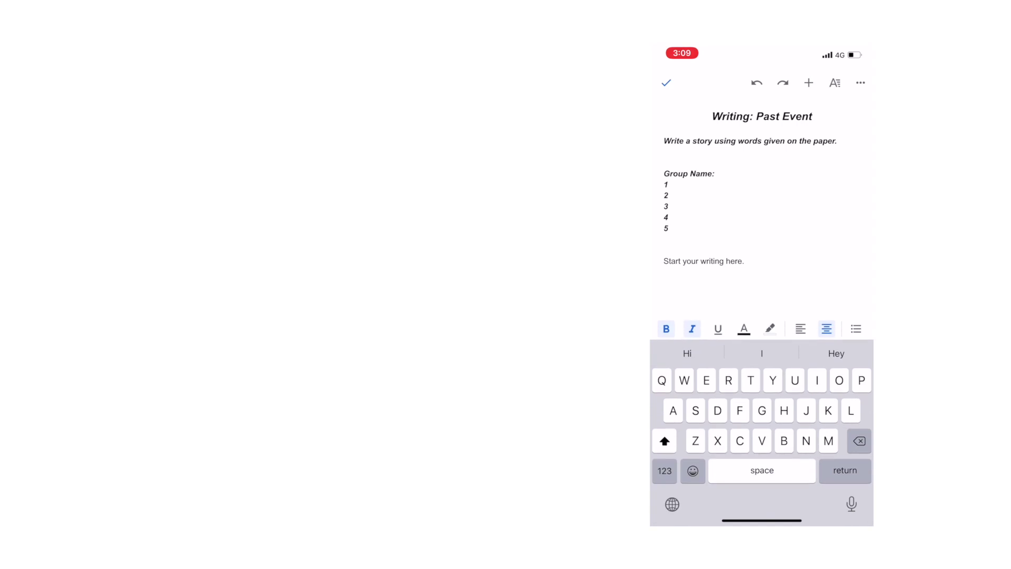
{"action": "type", "text": "Last week, my family and I."}
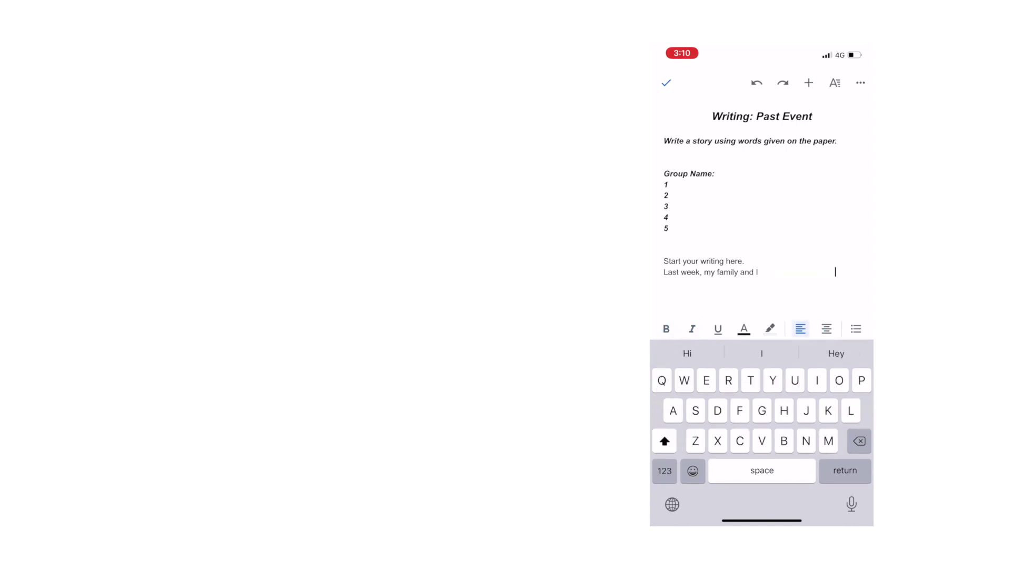
{"action": "left_click", "coordinate": [667, 82]}
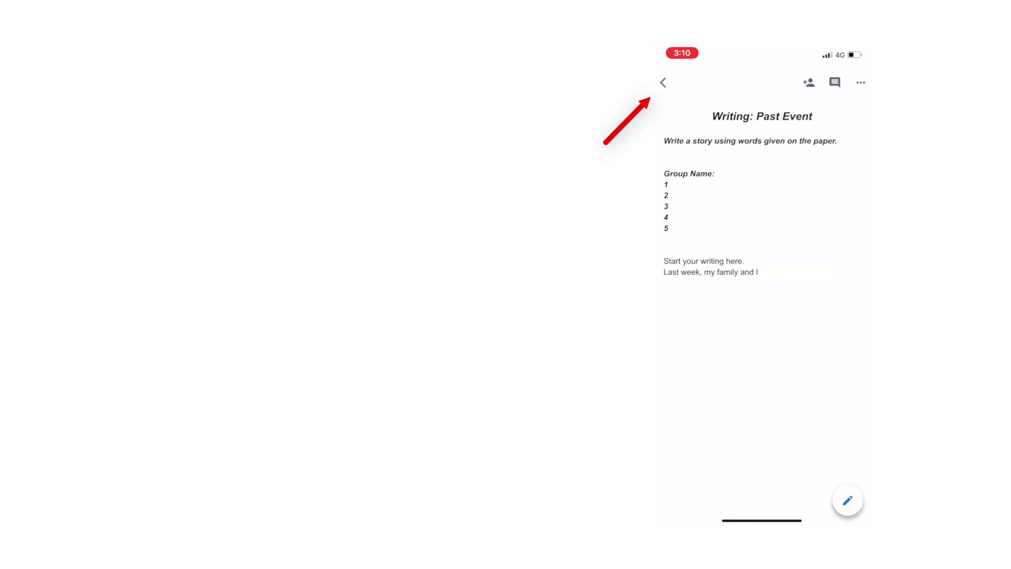
Leave the document and turn in the assignment with its single attachment.
{"action": "left_click", "coordinate": [664, 83]}
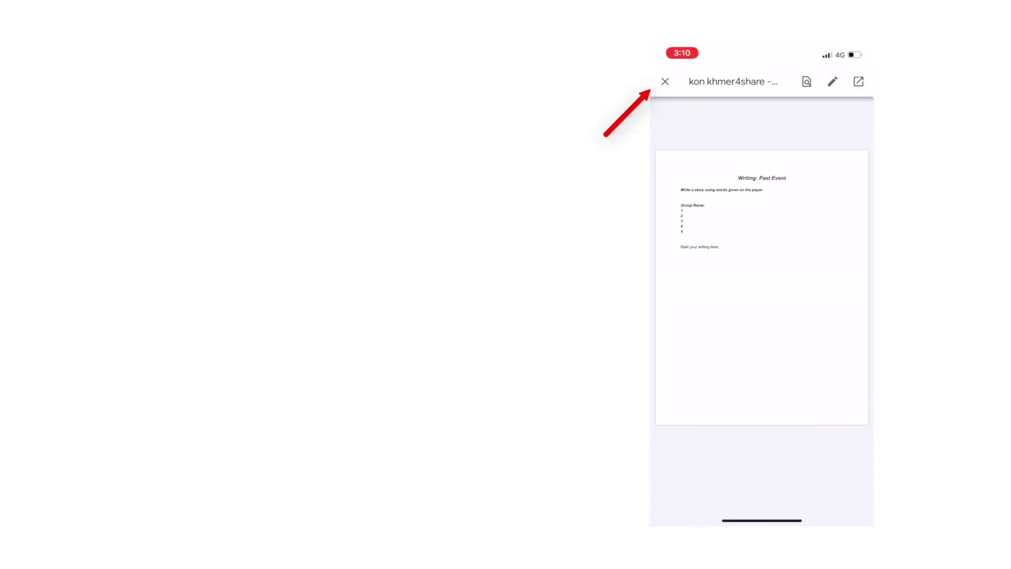
{"action": "left_click", "coordinate": [666, 81]}
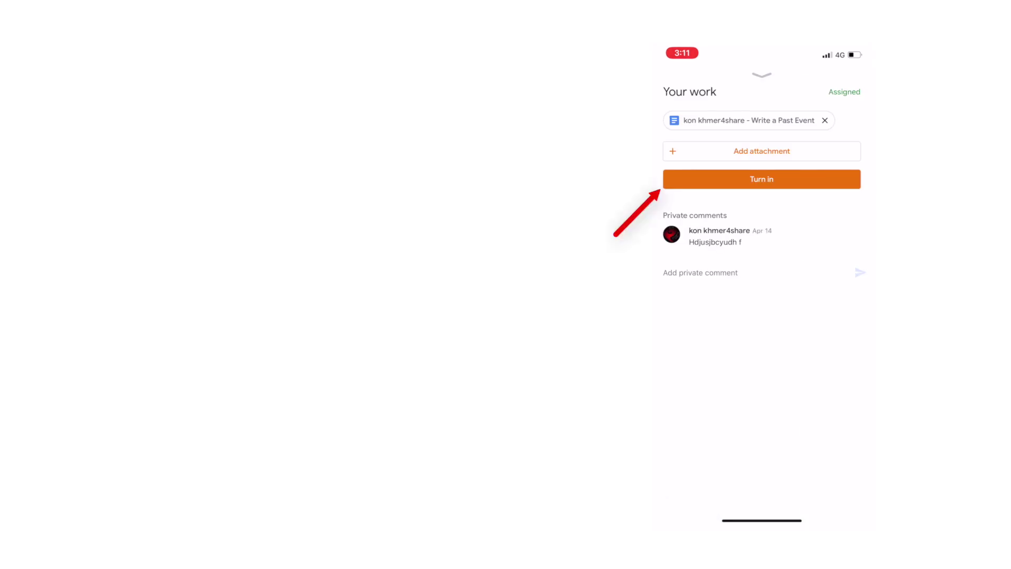
{"action": "left_click", "coordinate": [762, 180]}
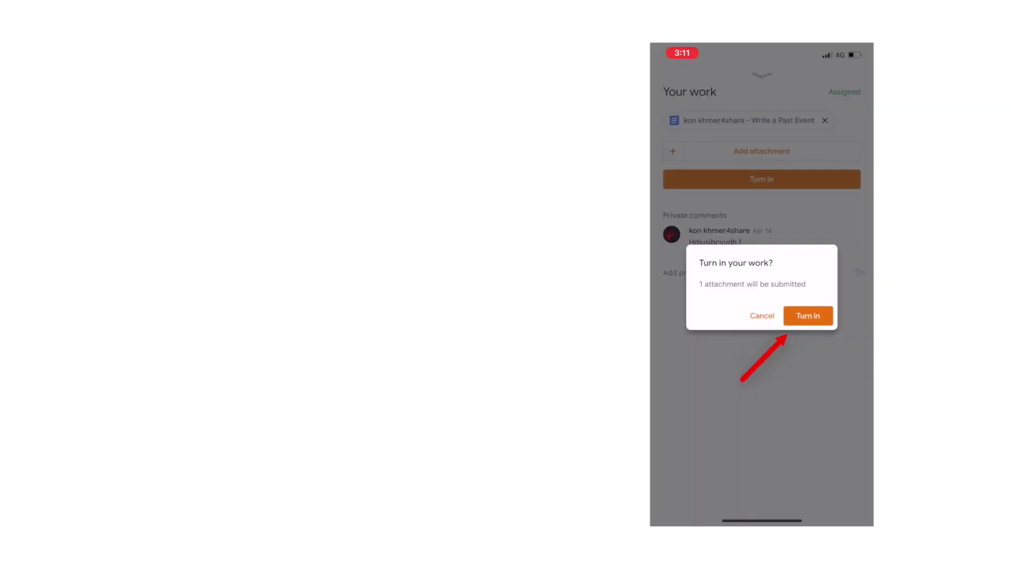
{"action": "left_click", "coordinate": [808, 316]}
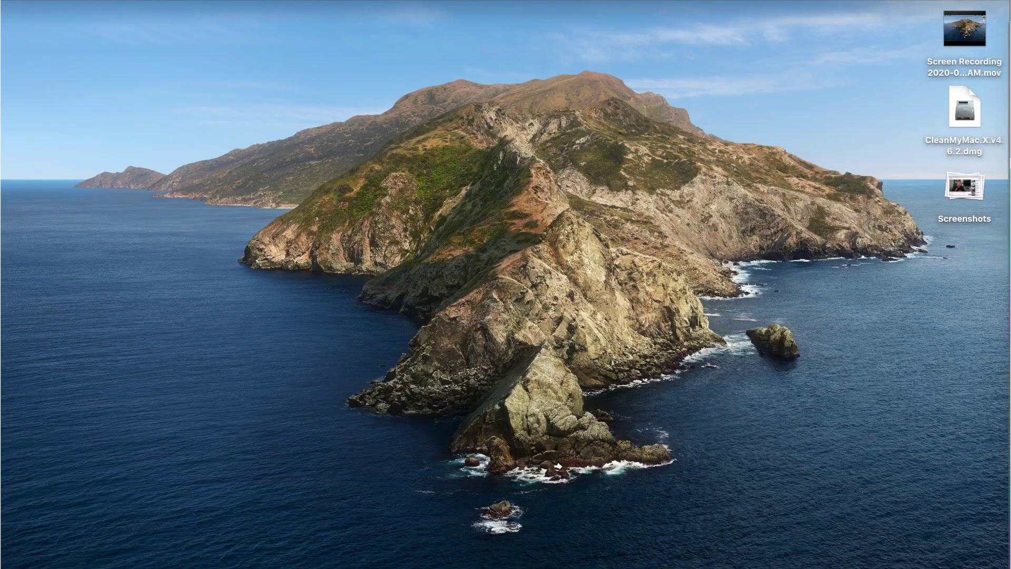
Open Chrome and load classroom.google.com by entering 'class' in the address bar.
{"action": "left_click", "coordinate": [978, 144]}
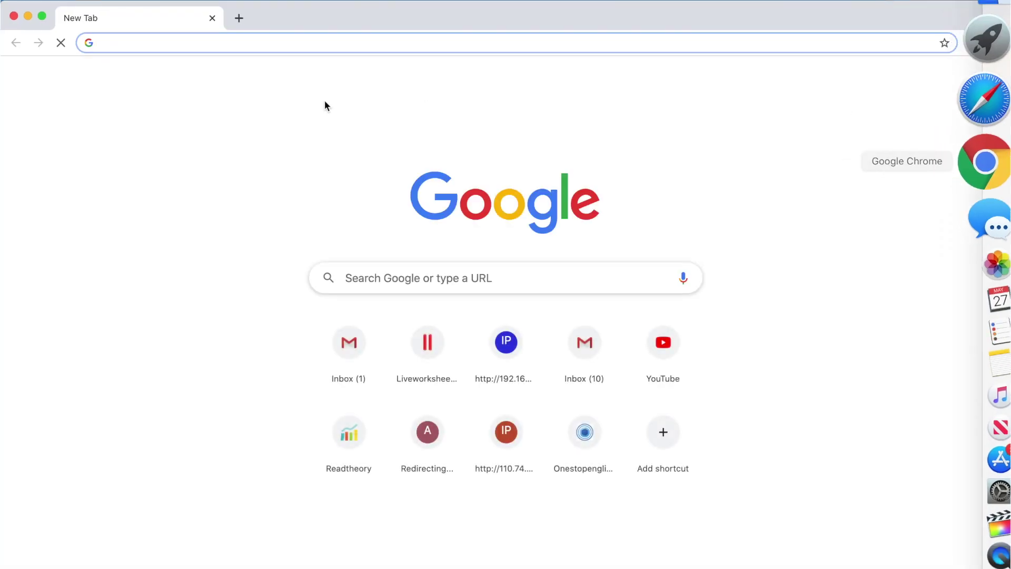
{"action": "type", "text": "classroom.google.com"}
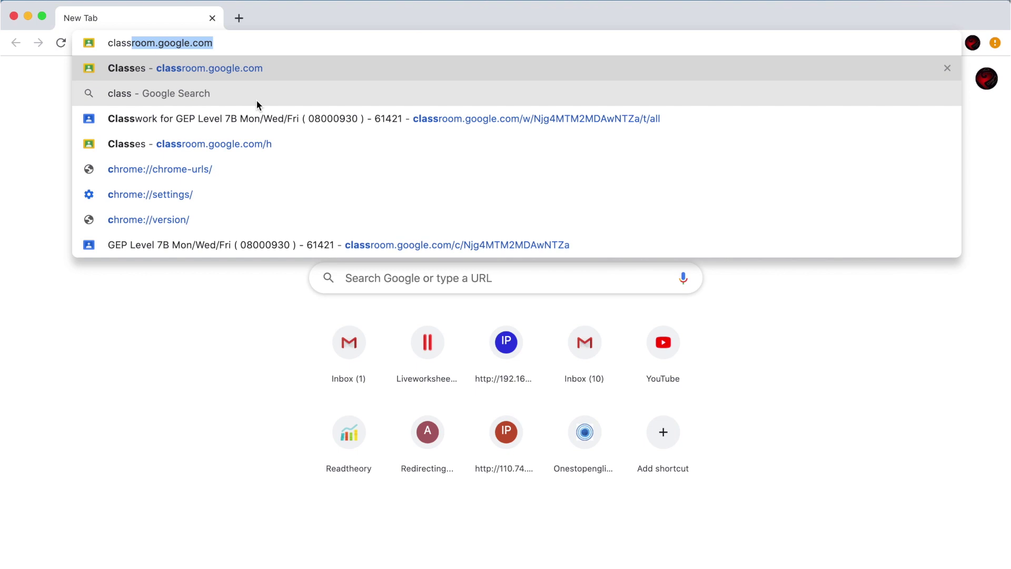
{"action": "key", "text": "Return"}
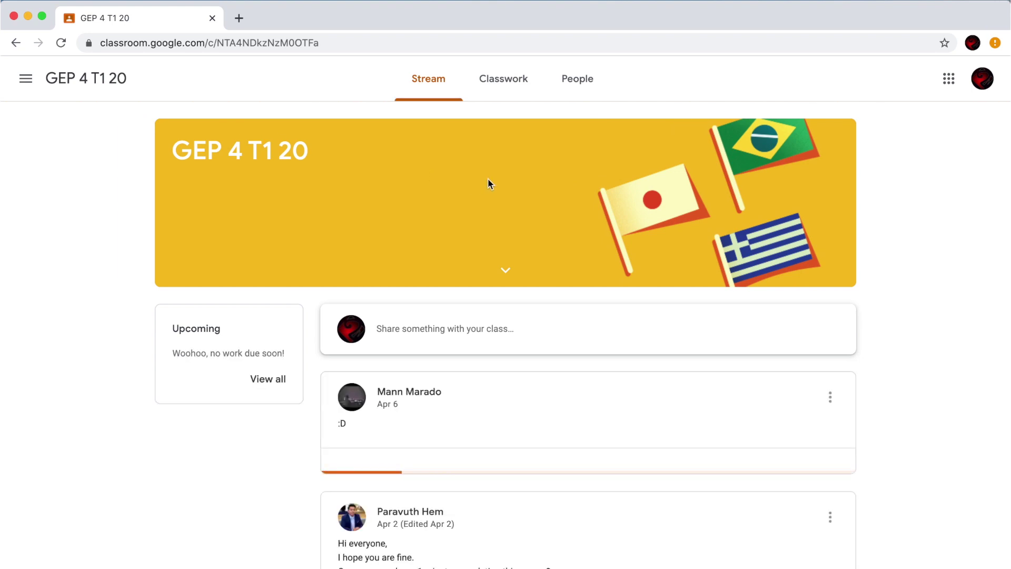
Open the Write a past event assignment from GEP 4 T1 20's Writing topic in Classwork.
{"action": "scroll", "coordinate": [595, 485], "scroll_direction": "down", "scroll_amount": 20}
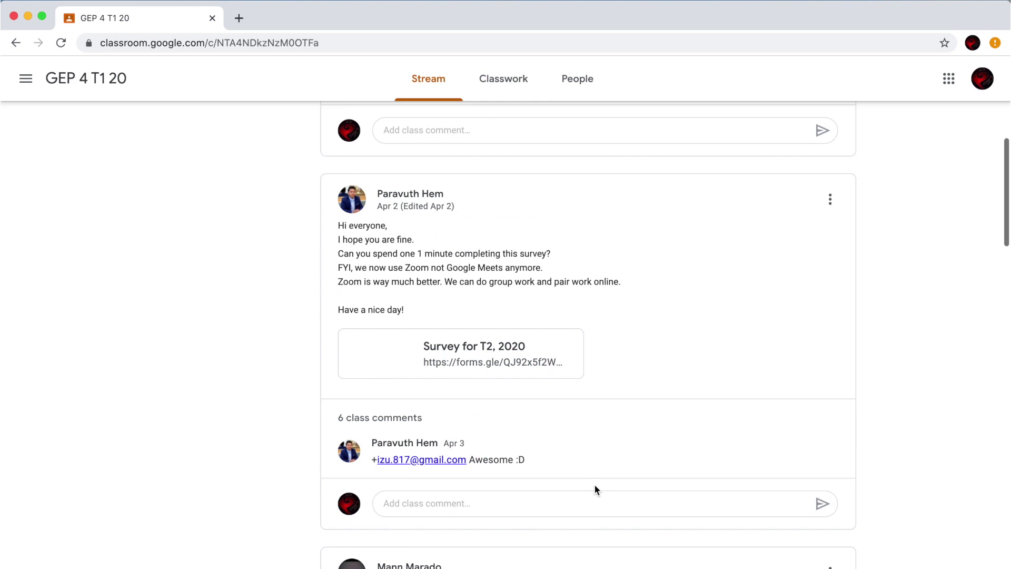
{"action": "scroll", "coordinate": [595, 485], "scroll_direction": "down", "scroll_amount": 3}
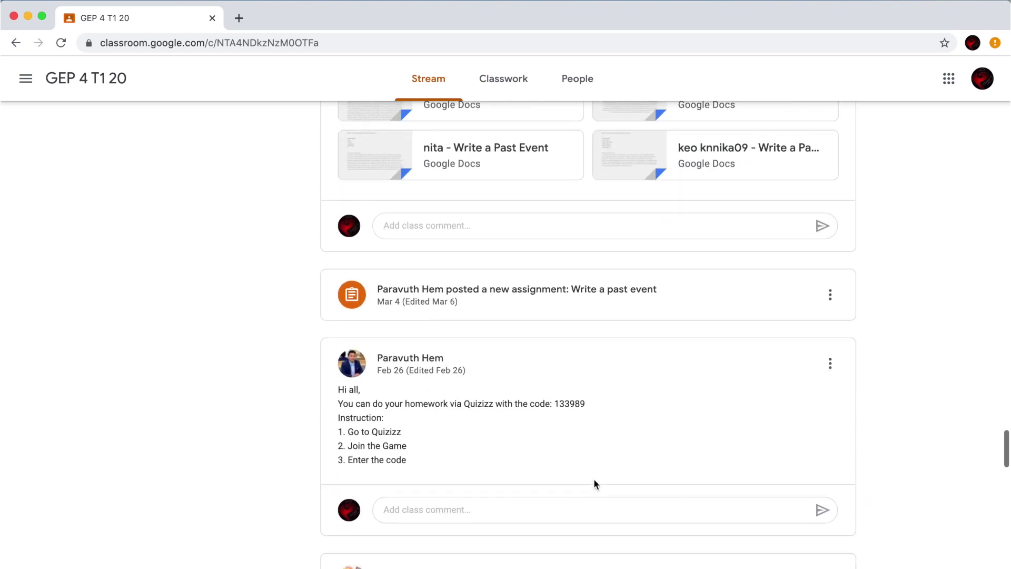
{"action": "scroll", "coordinate": [350, 302], "scroll_direction": "down", "scroll_amount": 2}
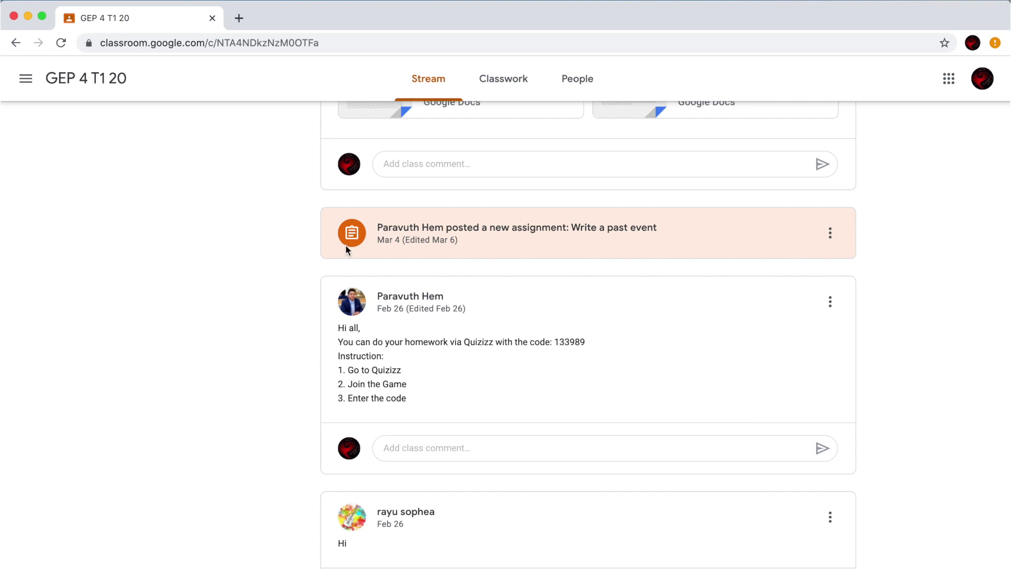
{"action": "left_click", "coordinate": [530, 89]}
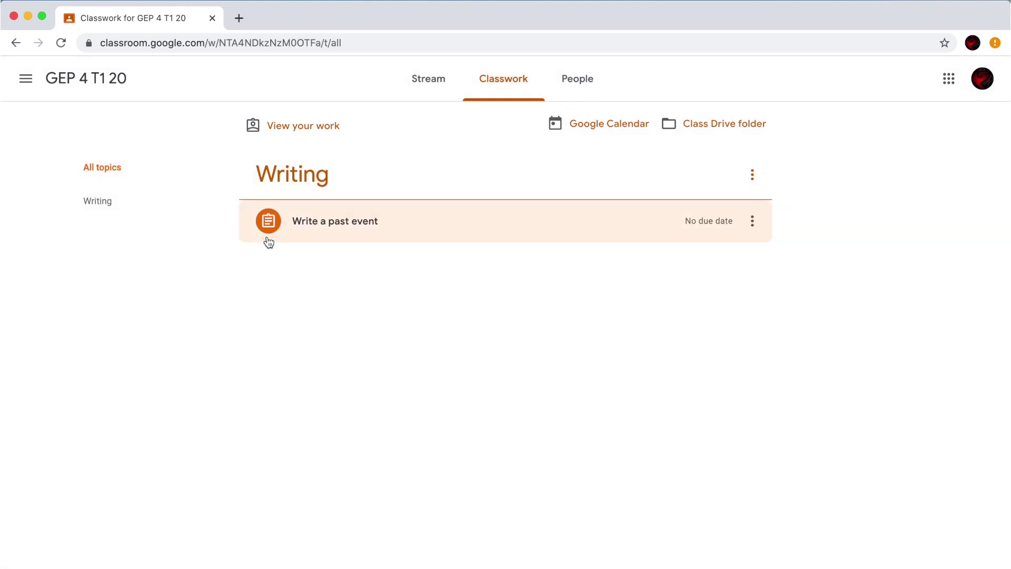
{"action": "left_click", "coordinate": [98, 211]}
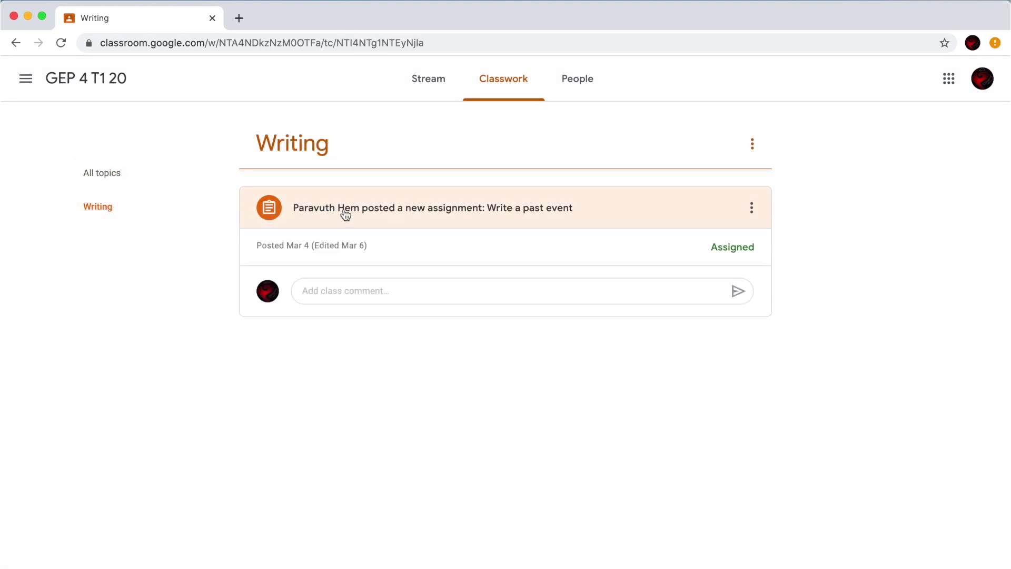
{"action": "left_click", "coordinate": [346, 213]}
{"action": "left_click", "coordinate": [929, 389]}
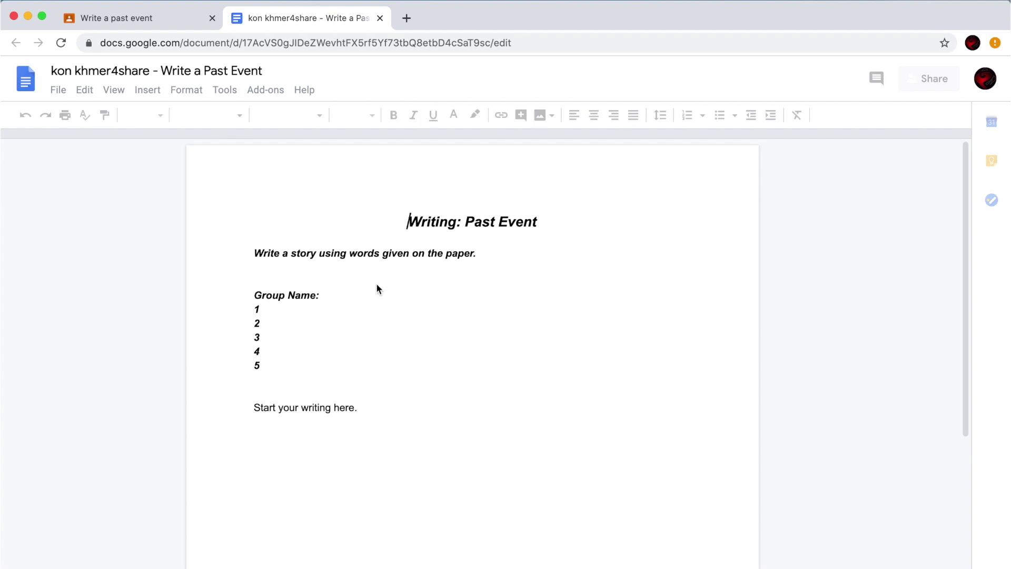
Add placeholder lines, starting 'kljdaflkjdklfjakld', below 'Start your writing here.'.
{"action": "left_click", "coordinate": [370, 421]}
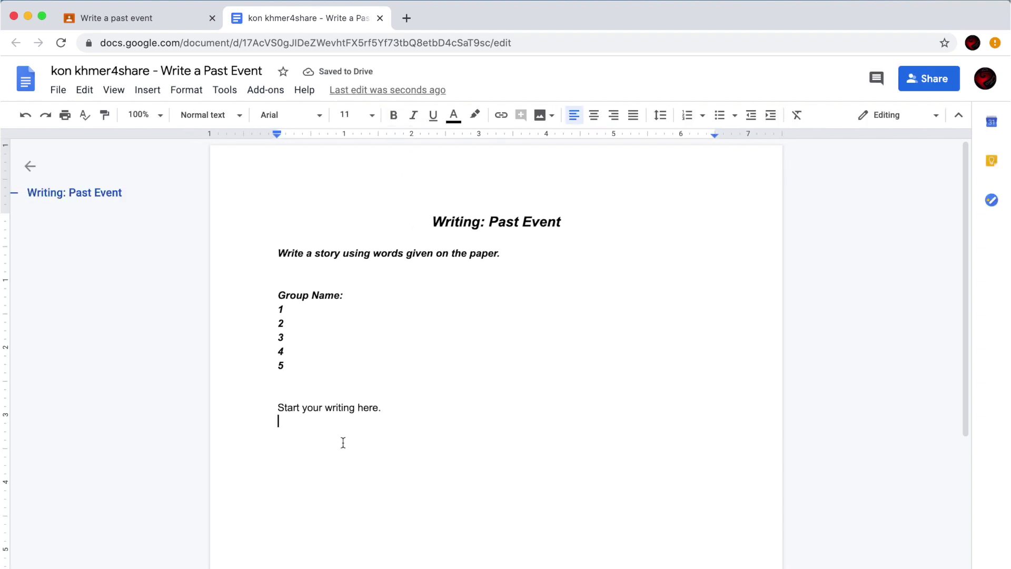
{"action": "key", "text": "Return"}
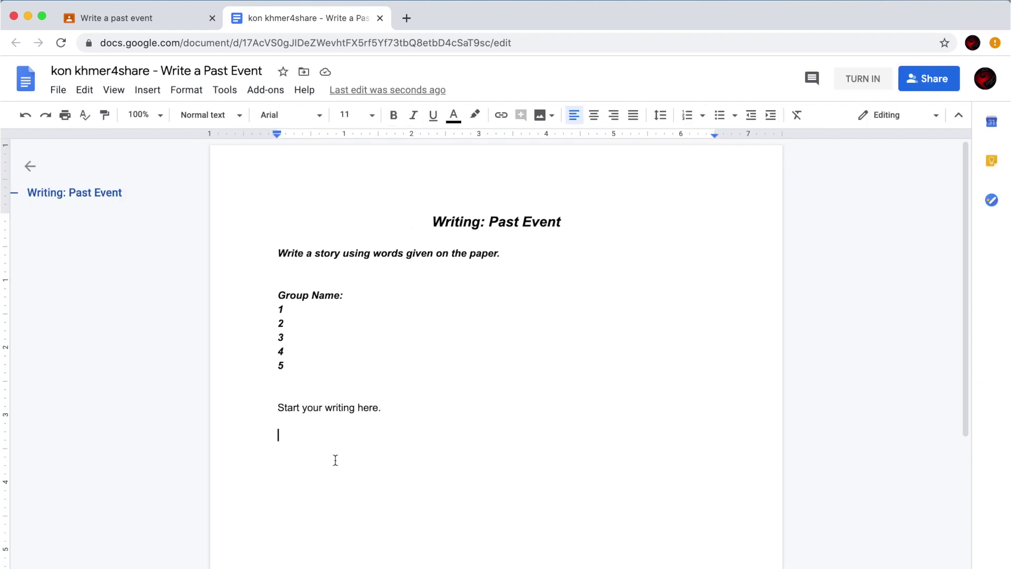
{"action": "type", "text": "kljdaflkjdklfjakld"}
{"action": "key", "text": "Return"}
{"action": "type", "text": "adf"}
{"action": "key", "text": "Return"}
{"action": "type", "text": "asd"}
{"action": "key", "text": "Return"}
{"action": "type", "text": "f"}
{"action": "key", "text": "Return"}
{"action": "type", "text": "asdf;klasdj"}
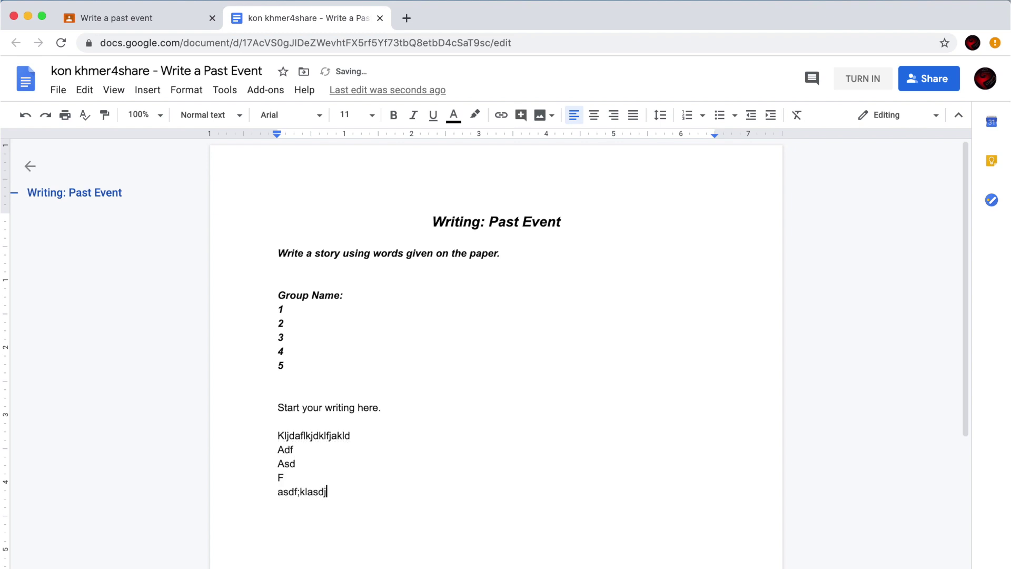
{"action": "type", "text": "lfk;jasdflkasd jfljewoifj lakdj f"}
{"action": "key", "text": "Return"}
{"action": "type", "text": "laj"}
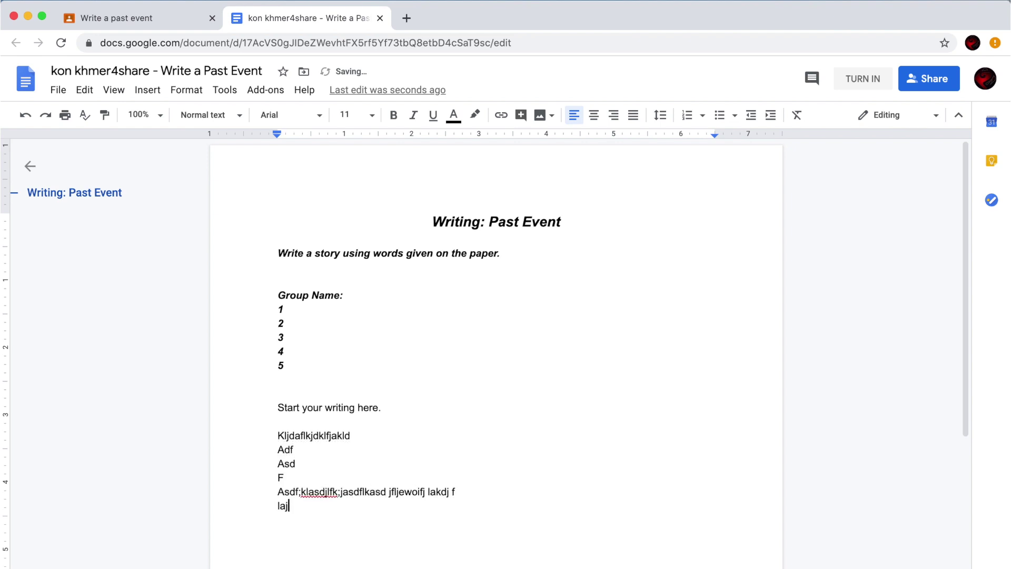
{"action": "type", "text": "dfkljoieaw fawef"}
{"action": "key", "text": "Return"}
Turn in the Write a past event document from Docs, then choose Unsubmit.
{"action": "left_click", "coordinate": [295, 450]}
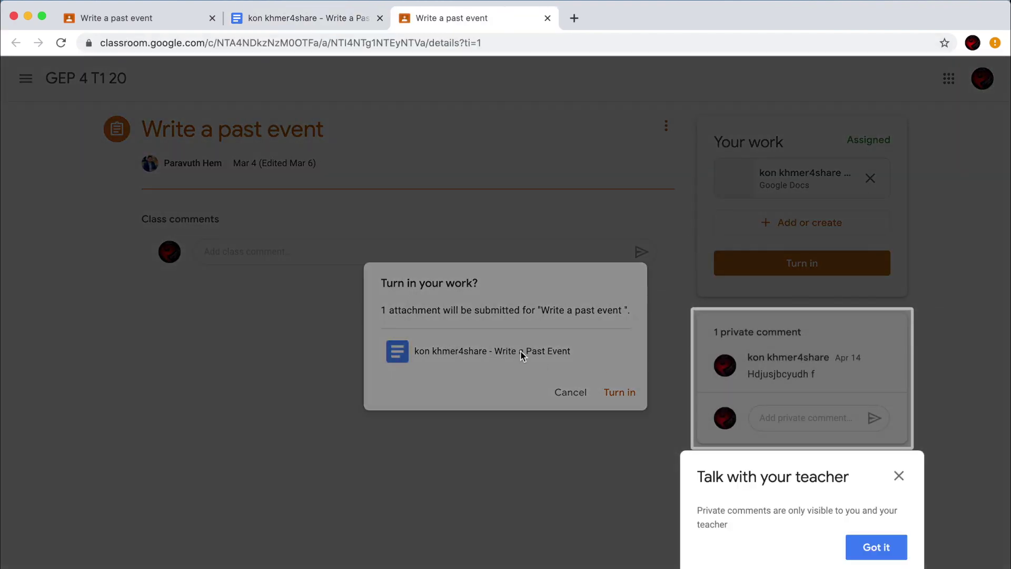
{"action": "left_click", "coordinate": [899, 475]}
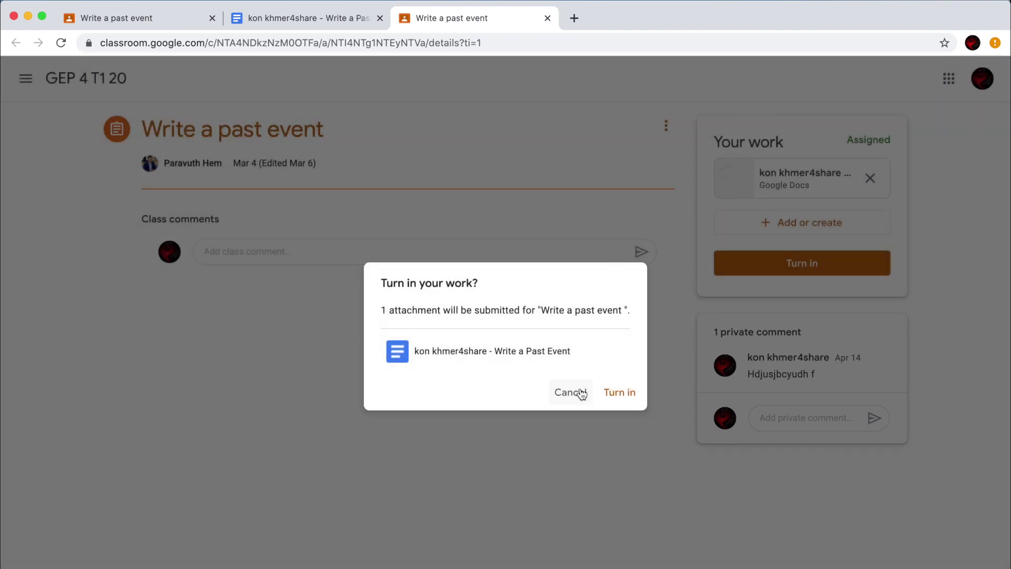
{"action": "left_click", "coordinate": [620, 393]}
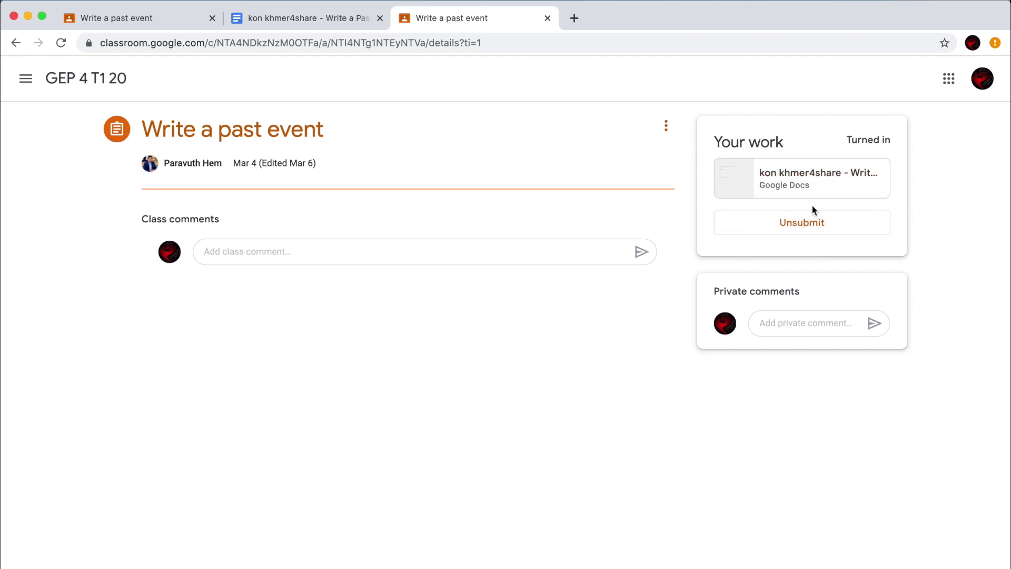
{"action": "left_click", "coordinate": [840, 222]}
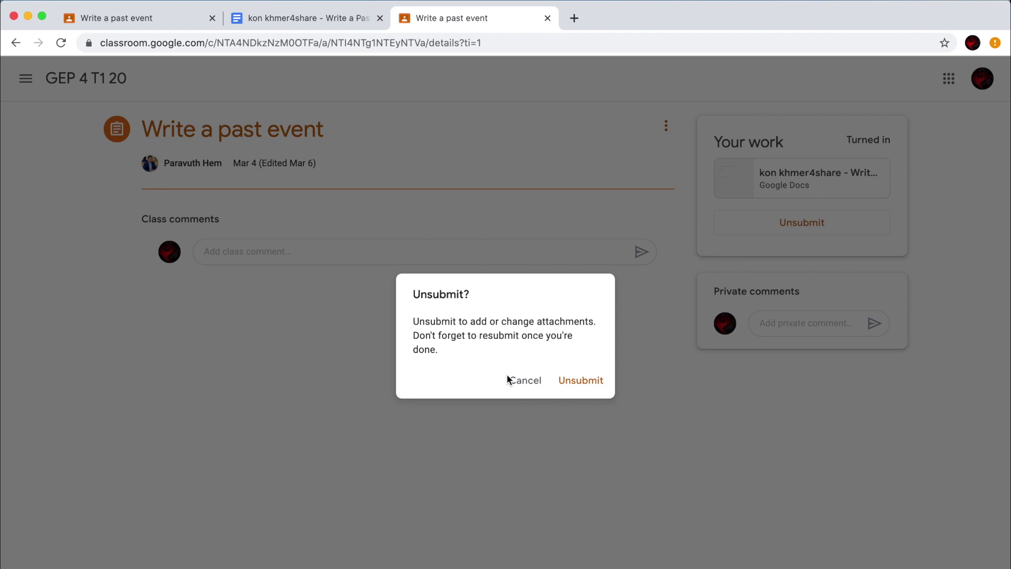
Confirm unsubmitting, add lines 'Fd;glkl;dkfg', 'DfGdfG' and 'Dfg', then turn the document in again.
{"action": "left_click", "coordinate": [586, 380]}
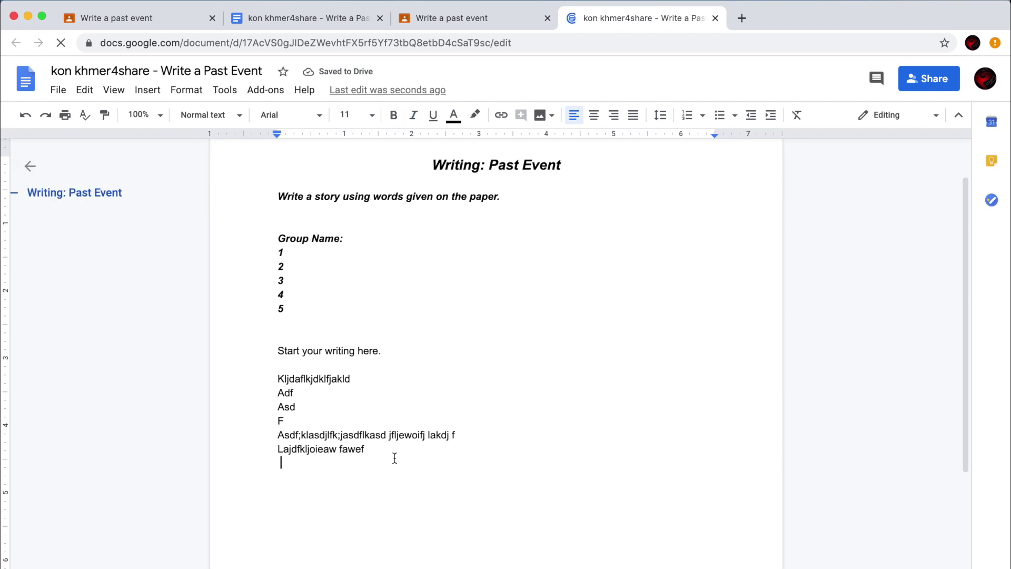
{"action": "type", "text": "Fd;glkl;dkfg"}
{"action": "key", "text": "Return"}
{"action": "type", "text": "Df"}
{"action": "key", "text": "Return"}
{"action": "type", "text": "Gdf"}
{"action": "key", "text": "Return"}
{"action": "type", "text": "G"}
{"action": "key", "text": "Return"}
{"action": "type", "text": "Dfg"}
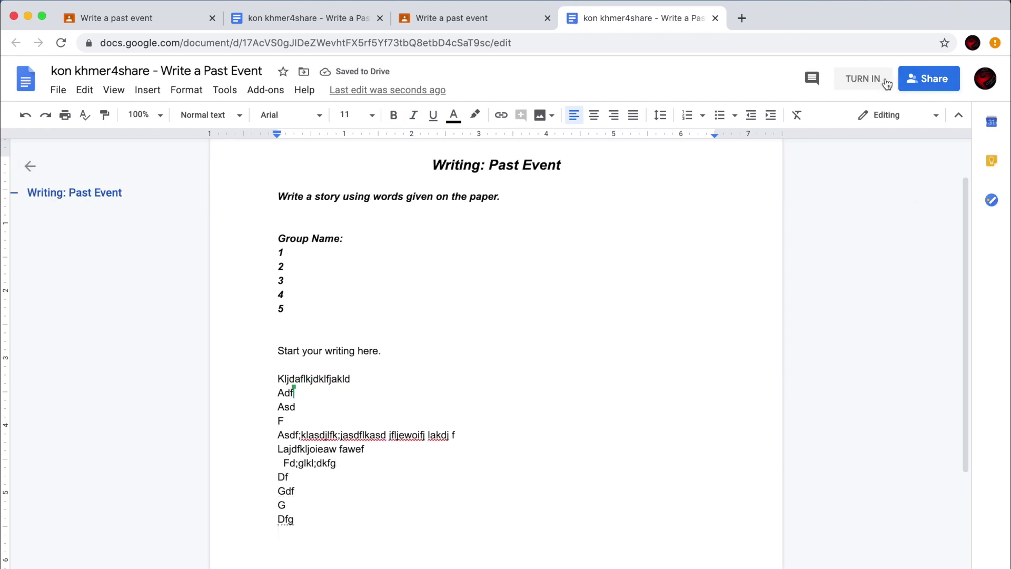
{"action": "left_click", "coordinate": [881, 78]}
{"action": "left_click", "coordinate": [619, 393]}
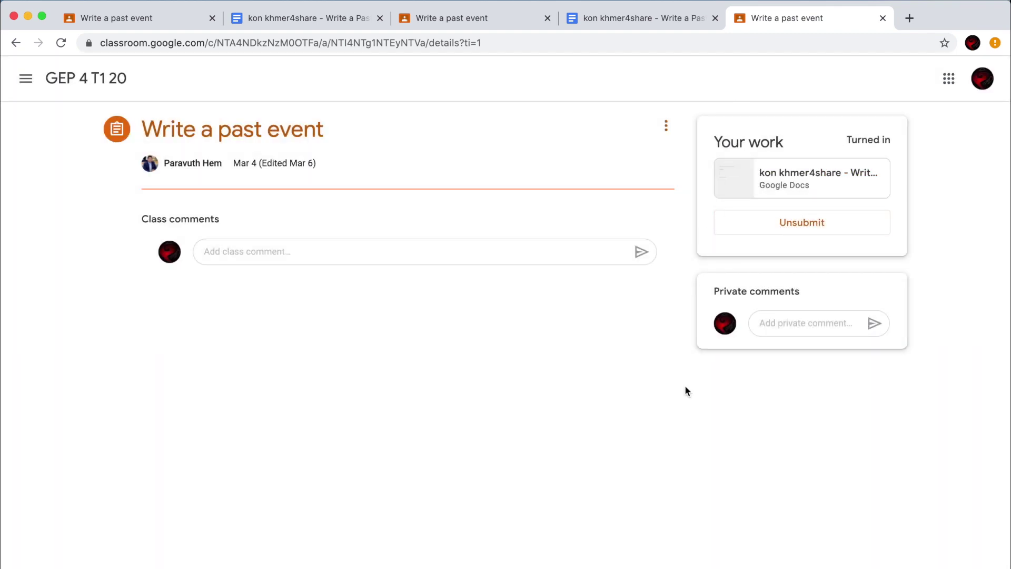
{"action": "left_click", "coordinate": [795, 322]}
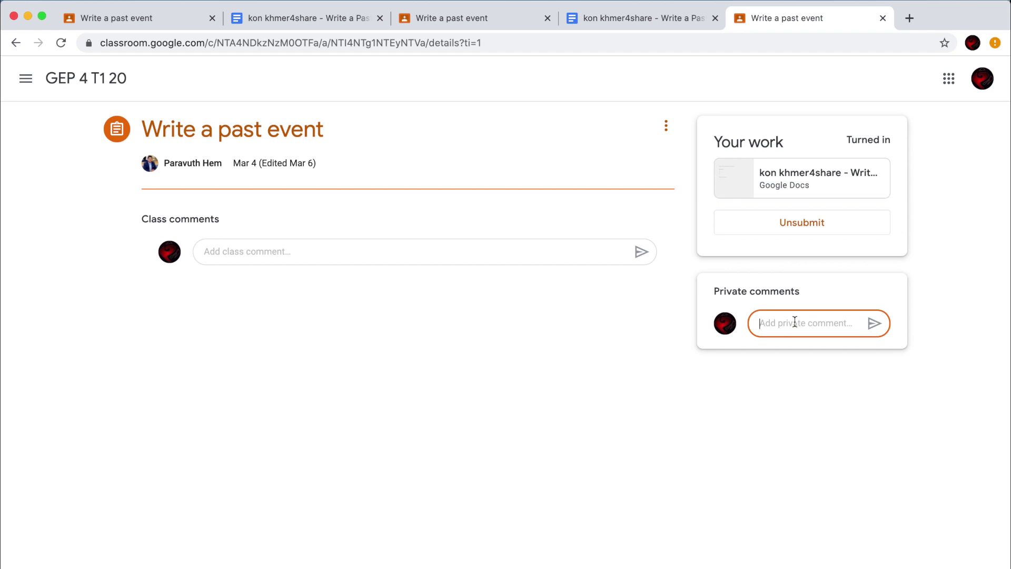
{"action": "left_click", "coordinate": [539, 387]}
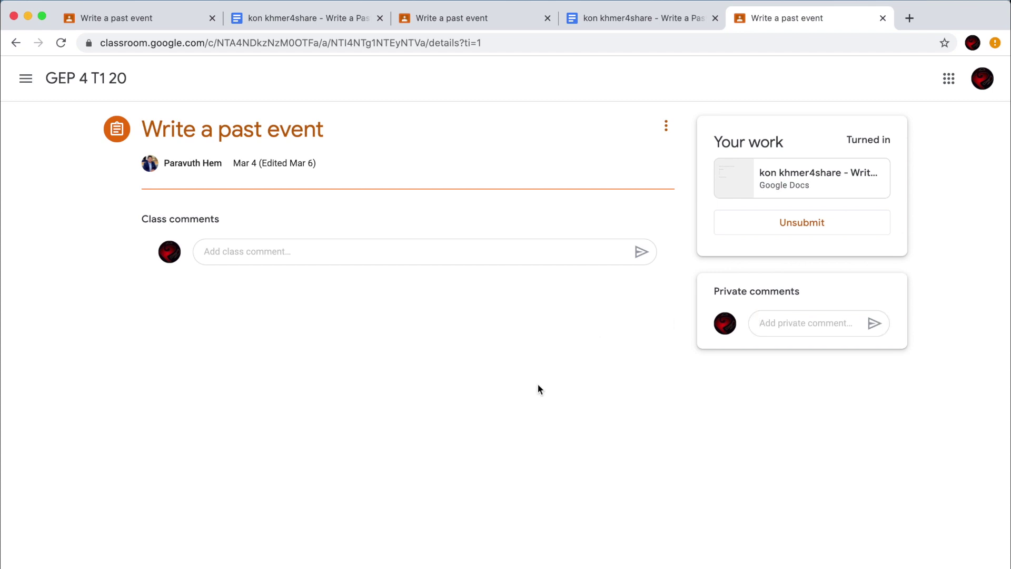